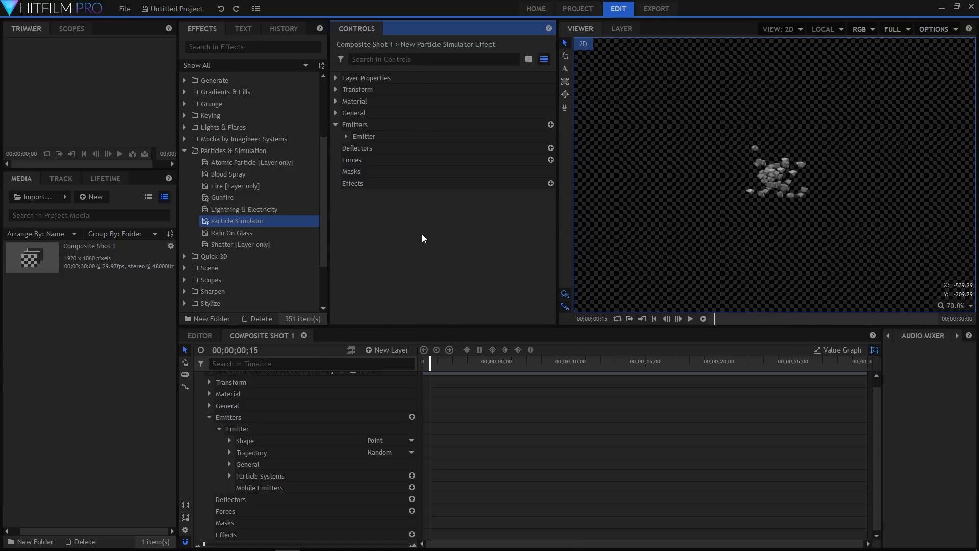
# Add a long series of extra emitters to the particle simulator.
pyautogui.click(366, 124)
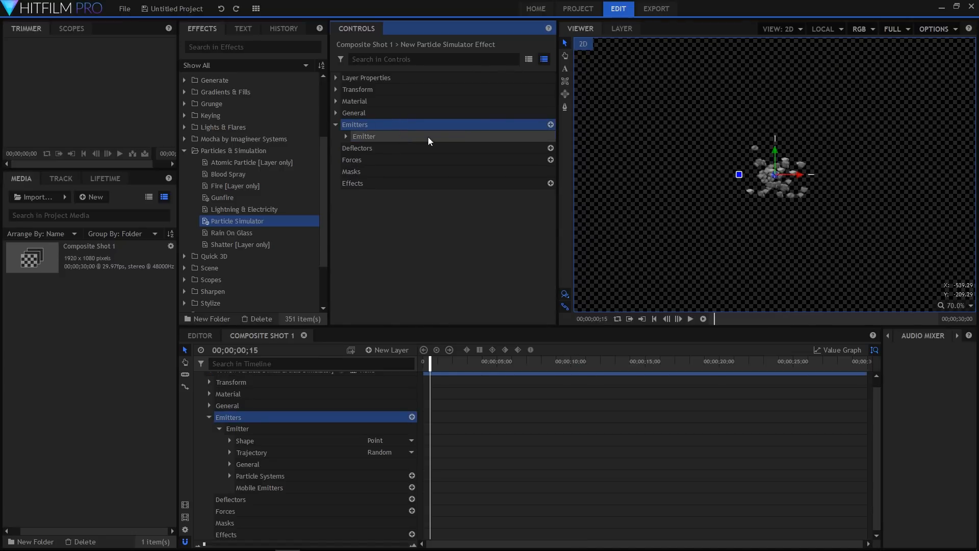
pyautogui.click(550, 124)
pyautogui.click(549, 124)
pyautogui.click(549, 125)
pyautogui.click(550, 124)
pyautogui.click(550, 124)
pyautogui.click(550, 125)
pyautogui.click(550, 124)
pyautogui.click(549, 125)
pyautogui.click(550, 124)
pyautogui.click(549, 125)
pyautogui.click(550, 125)
pyautogui.click(549, 124)
pyautogui.click(545, 125)
pyautogui.click(545, 124)
pyautogui.click(546, 125)
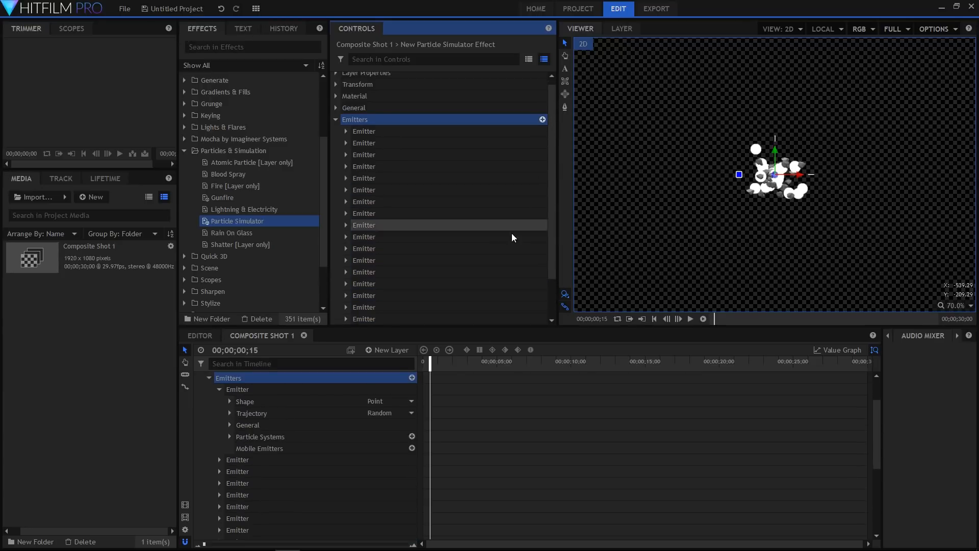
# Undo the series of added emitters.
pyautogui.hotkey('ctrl', 'z')
pyautogui.hotkey('ctrl', 'z')
pyautogui.hotkey('ctrl', 'z')
pyautogui.hotkey('ctrl', 'z')
pyautogui.hotkey('ctrl', 'z')
pyautogui.hotkey('ctrl', 'z')
pyautogui.hotkey('ctrl', 'z')
pyautogui.hotkey('ctrl', 'z')
pyautogui.hotkey('ctrl', 'z')
pyautogui.hotkey('ctrl', 'z')
pyautogui.hotkey('ctrl', 'z')
pyautogui.hotkey('ctrl', 'z')
pyautogui.hotkey('ctrl', 'z')
pyautogui.hotkey('ctrl', 'z')
pyautogui.hotkey('ctrl', 'z')
pyautogui.hotkey('ctrl', 'z')
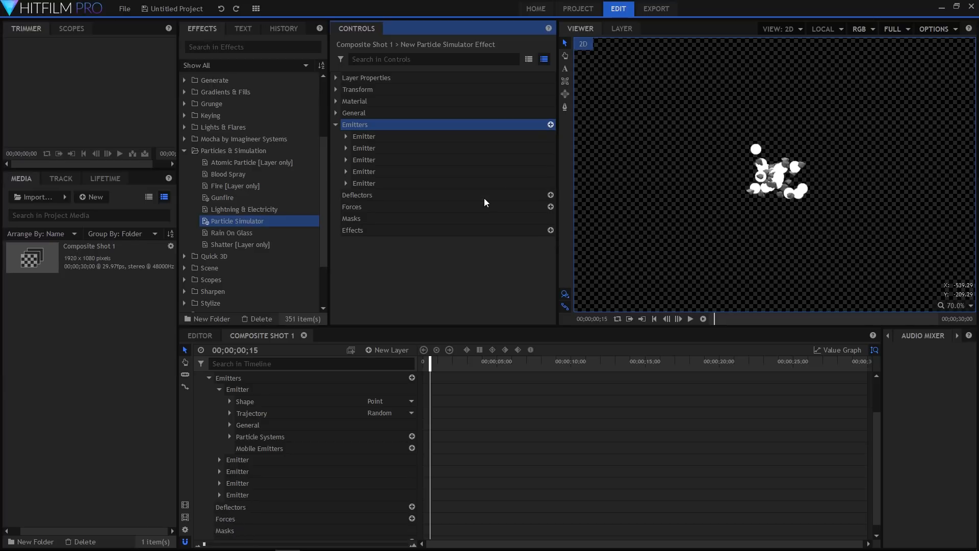
# Add a second emitter and set the texture source of its particle system to Built-In.
pyautogui.click(550, 124)
pyautogui.click(346, 148)
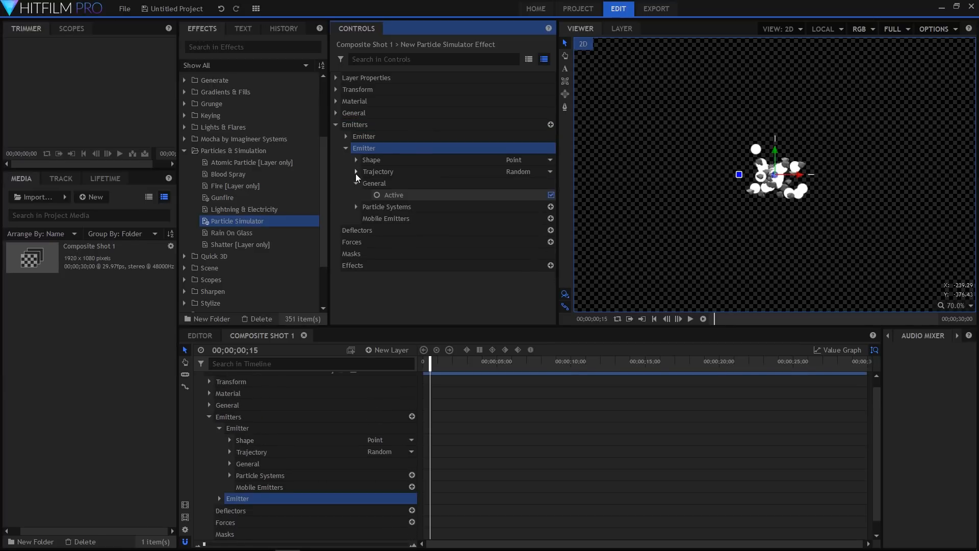
pyautogui.click(356, 195)
pyautogui.click(376, 230)
pyautogui.click(494, 243)
pyautogui.click(507, 272)
# Try the Fire Ferocity 1 texture on the second emitter's particles and settle on Debris Concrete.
pyautogui.click(507, 254)
pyautogui.click(519, 358)
pyautogui.click(505, 254)
pyautogui.click(469, 275)
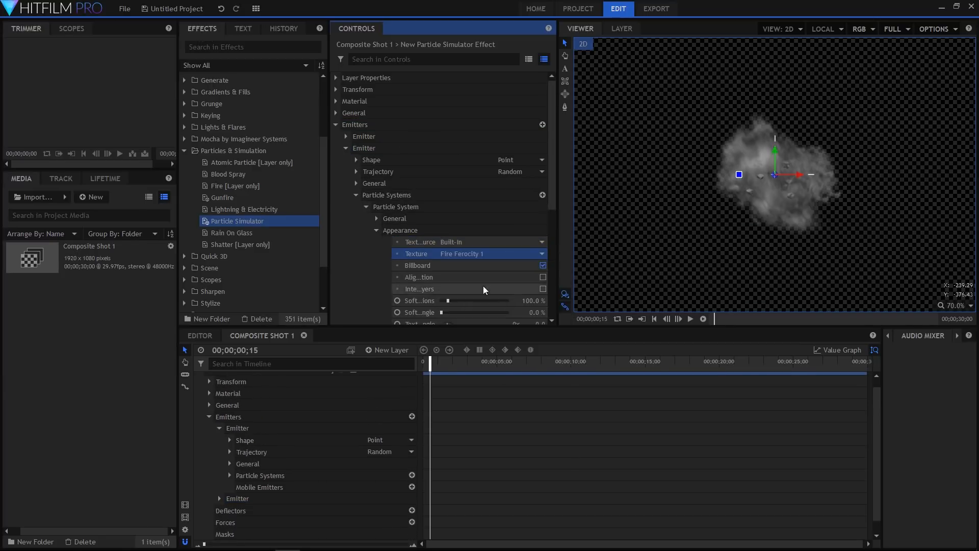
pyautogui.click(505, 253)
pyautogui.click(507, 326)
# Set the second emitter's particle movement scale to -20% and life to 3.0 s.
pyautogui.scroll(-10, 476, 245)
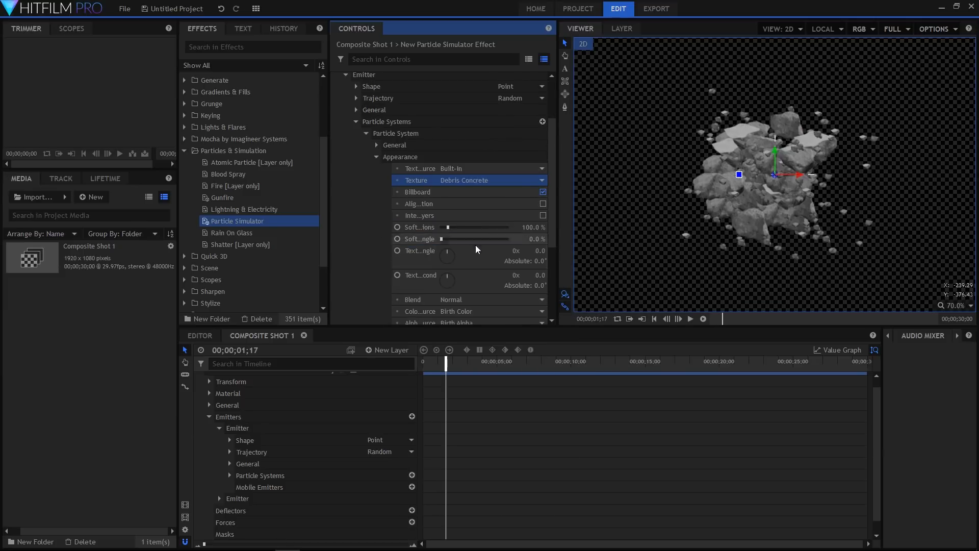
pyautogui.click(473, 179)
pyautogui.moveTo(441, 168); pyautogui.dragTo(443, 173)
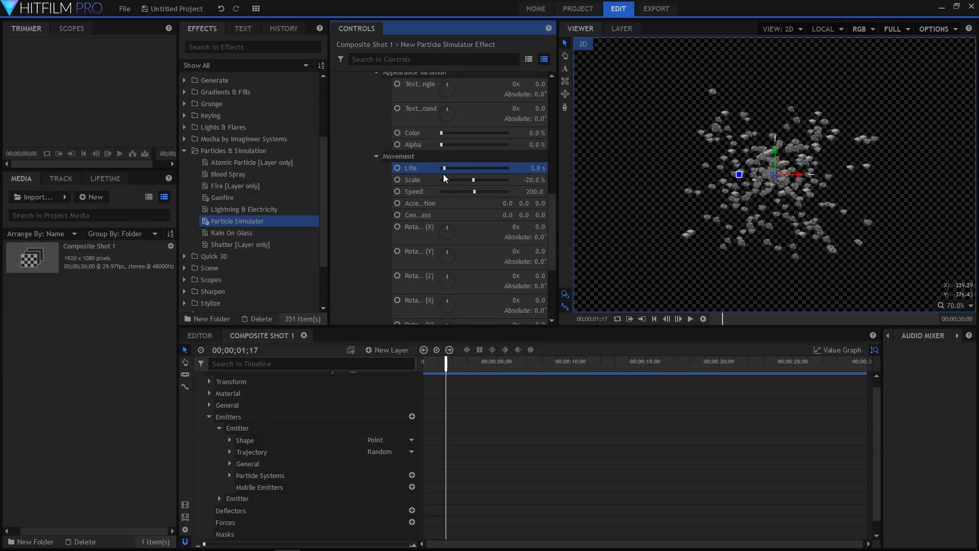
# Tint the second emitter's particles blue (55, 145, 255) and play the simulation.
pyautogui.scroll(3, 443, 174)
pyautogui.click(542, 186)
pyautogui.click(569, 369)
pyautogui.press('space')
pyautogui.scroll(1, 499, 239)
pyautogui.scroll(-2, 427, 222)
pyautogui.scroll(5, 451, 222)
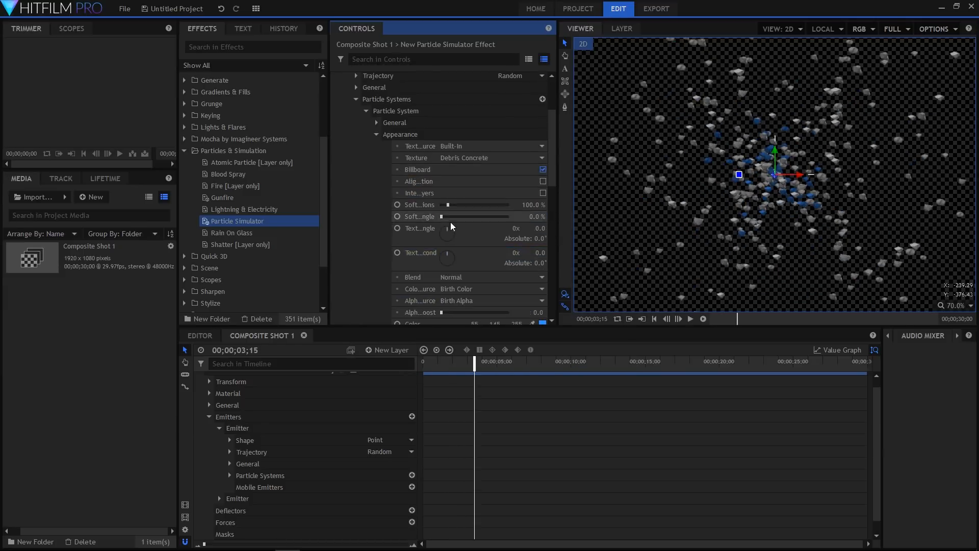
# Add a cuboid deflector to the particle simulator.
pyautogui.click(366, 161)
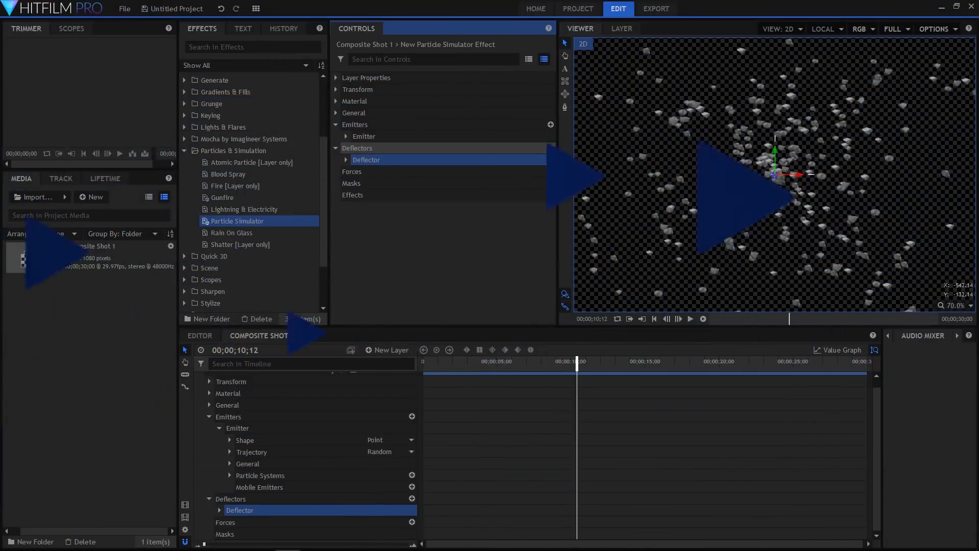
pyautogui.click(551, 148)
pyautogui.click(551, 148)
pyautogui.click(551, 147)
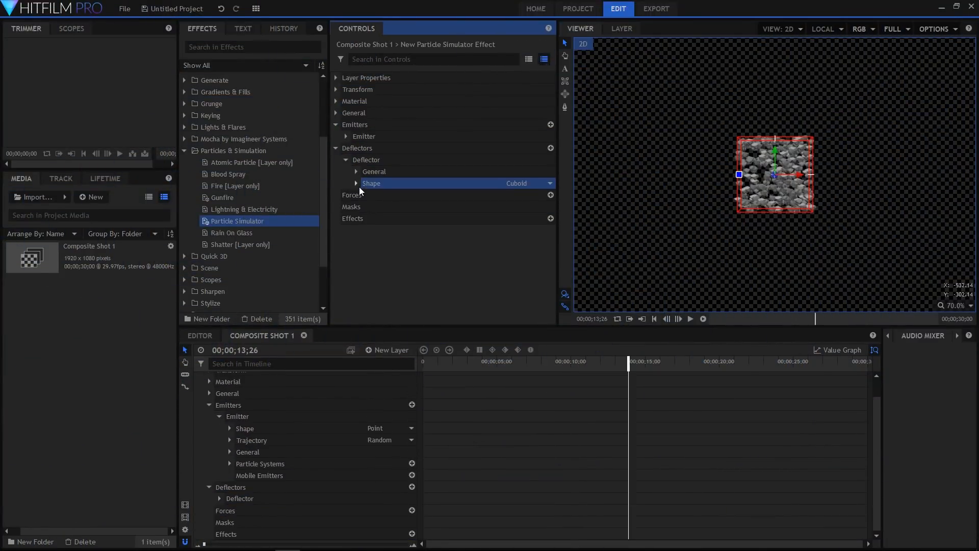
# Set the deflector cuboid's scale to 215% and its position to 0, 0, 0, previewing the particles inside it.
pyautogui.click(356, 183)
pyautogui.click(355, 183)
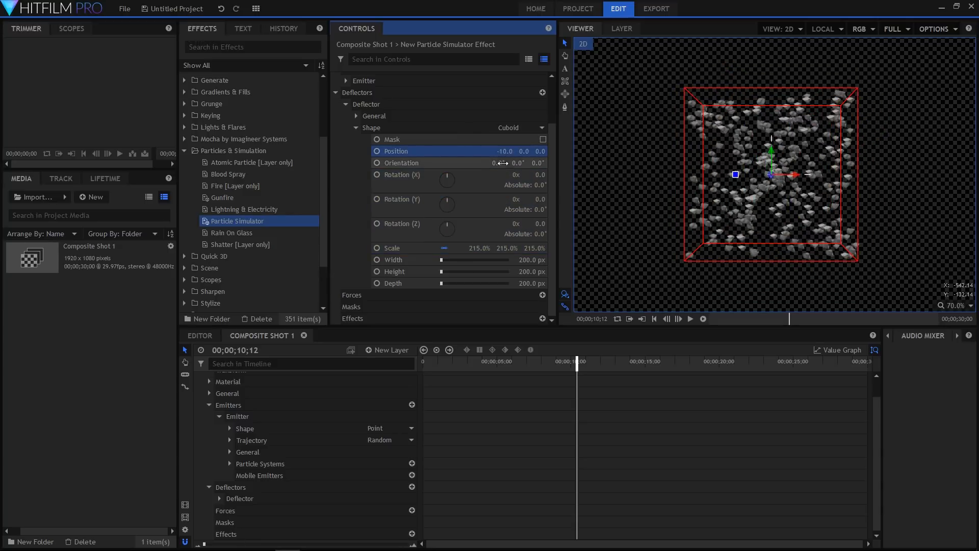
pyautogui.moveTo(503, 163); pyautogui.dragTo(508, 163)
pyautogui.press('space')
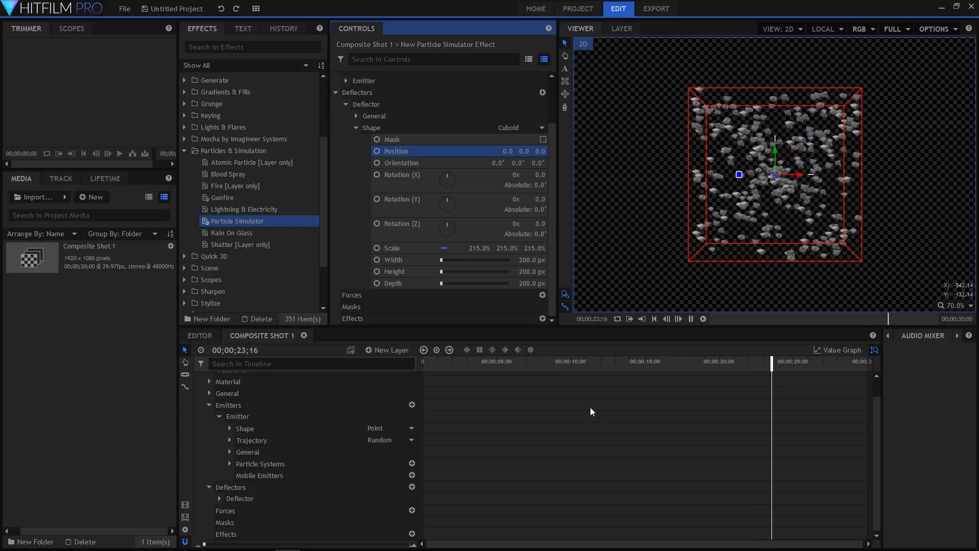
pyautogui.click(505, 363)
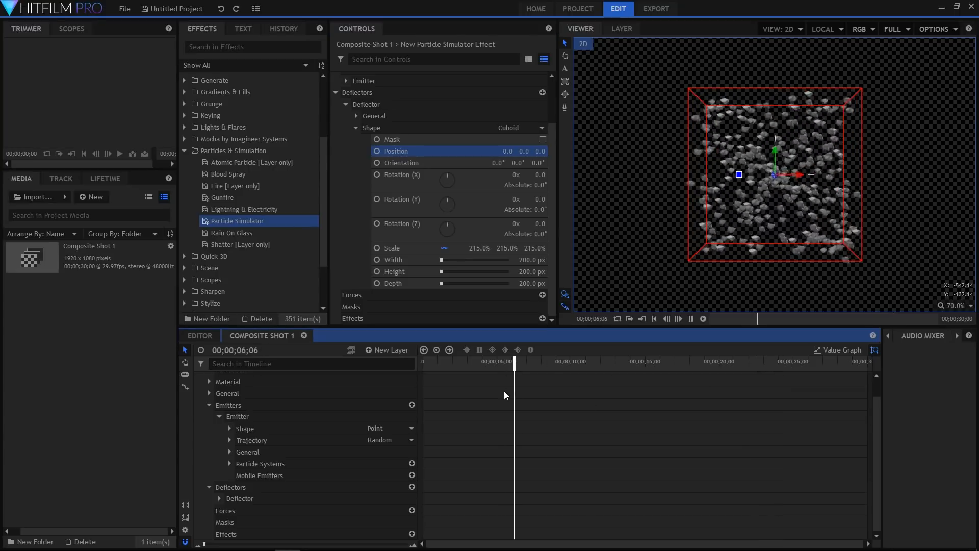
# Try the deflector's Kill Particles option and switch it back off.
pyautogui.click(357, 117)
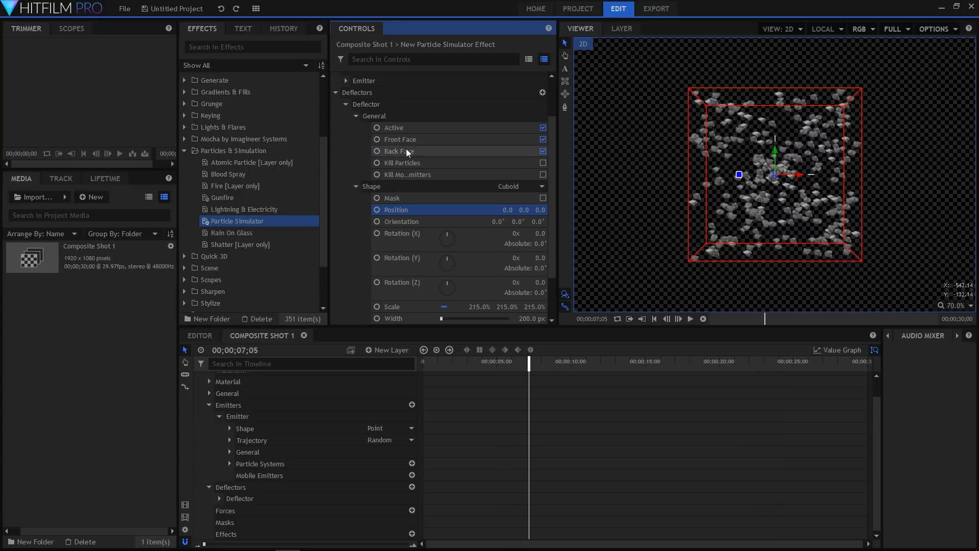
pyautogui.click(543, 163)
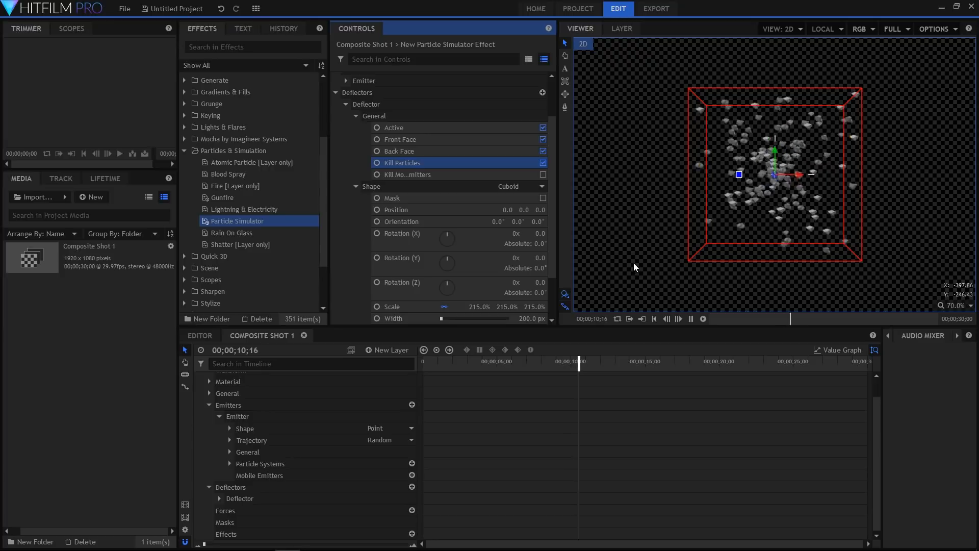
pyautogui.click(543, 162)
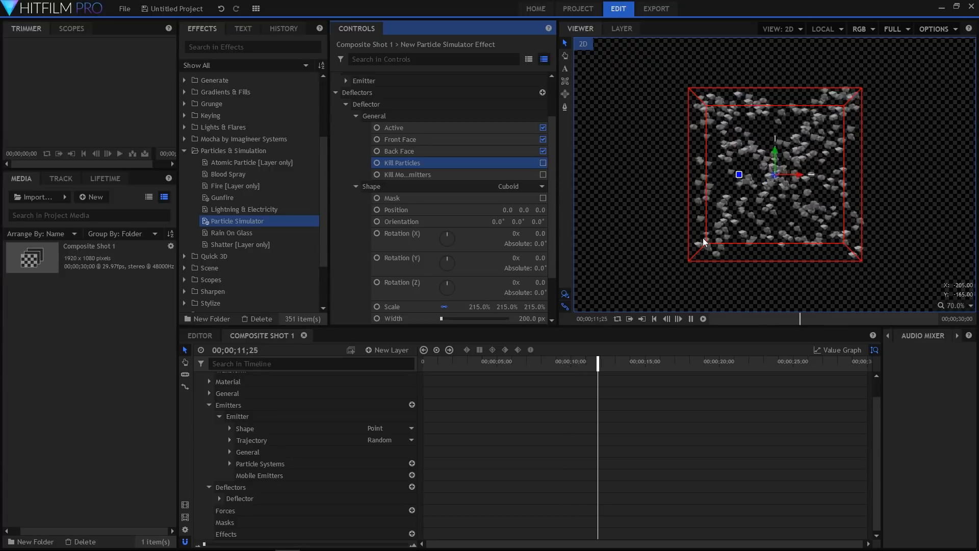
# Add a force to the particle simulator.
pyautogui.click(551, 196)
pyautogui.click(551, 196)
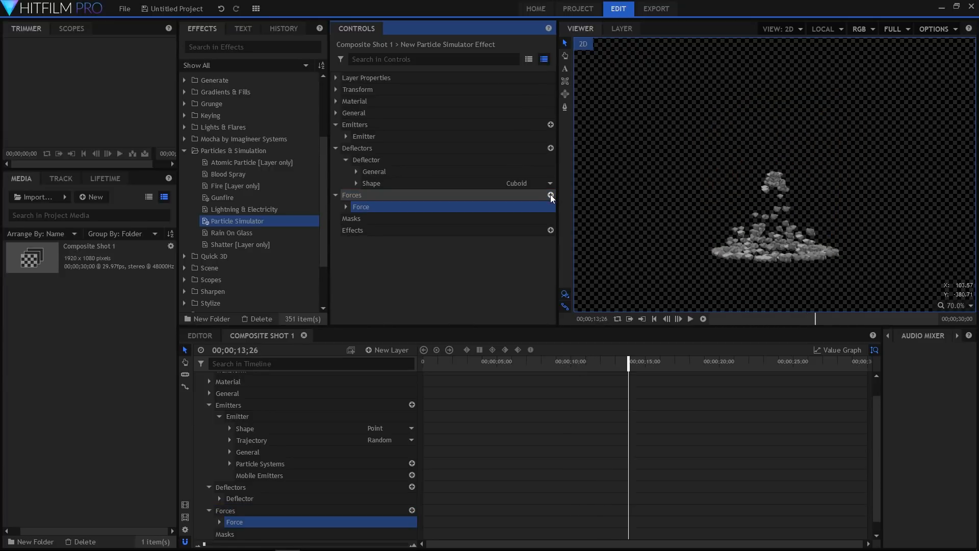
pyautogui.click(420, 207)
# Add several more forces to the particle simulator.
pyautogui.click(550, 195)
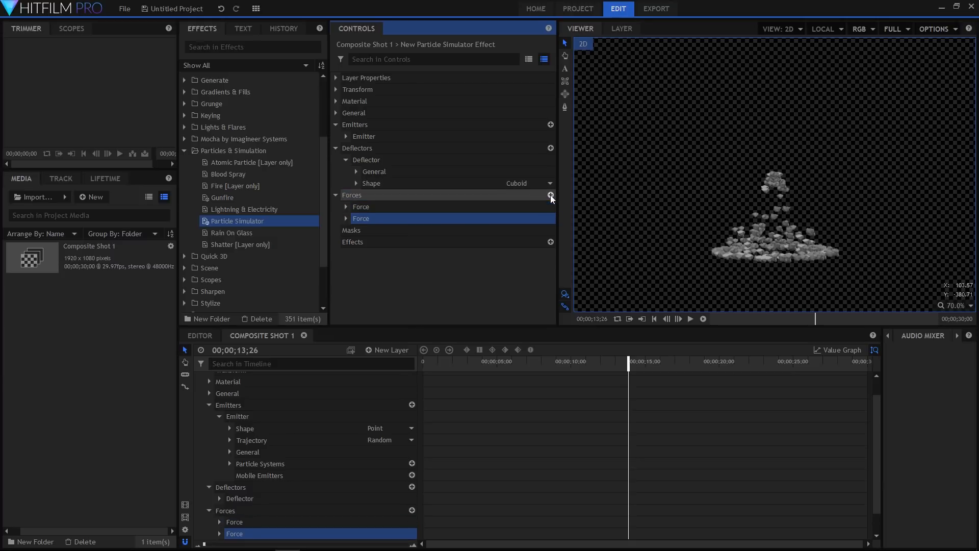
pyautogui.click(550, 195)
pyautogui.click(550, 195)
pyautogui.click(549, 195)
pyautogui.click(549, 195)
pyautogui.click(549, 196)
pyautogui.click(548, 197)
# Undo the extra forces, keeping only the first one.
pyautogui.hotkey('ctrl', 'z')
pyautogui.hotkey('ctrl', 'z')
pyautogui.hotkey('ctrl', 'z')
pyautogui.hotkey('ctrl', 'z')
pyautogui.hotkey('ctrl', 'z')
pyautogui.hotkey('ctrl', 'z')
pyautogui.hotkey('ctrl', 'z')
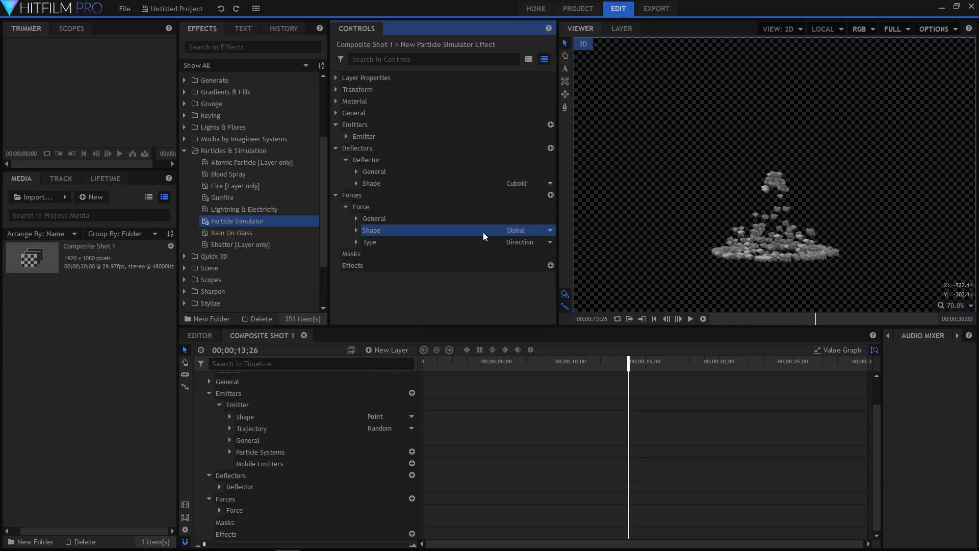
# Try the Cuboid shape on the force and return it to Global.
pyautogui.click(516, 232)
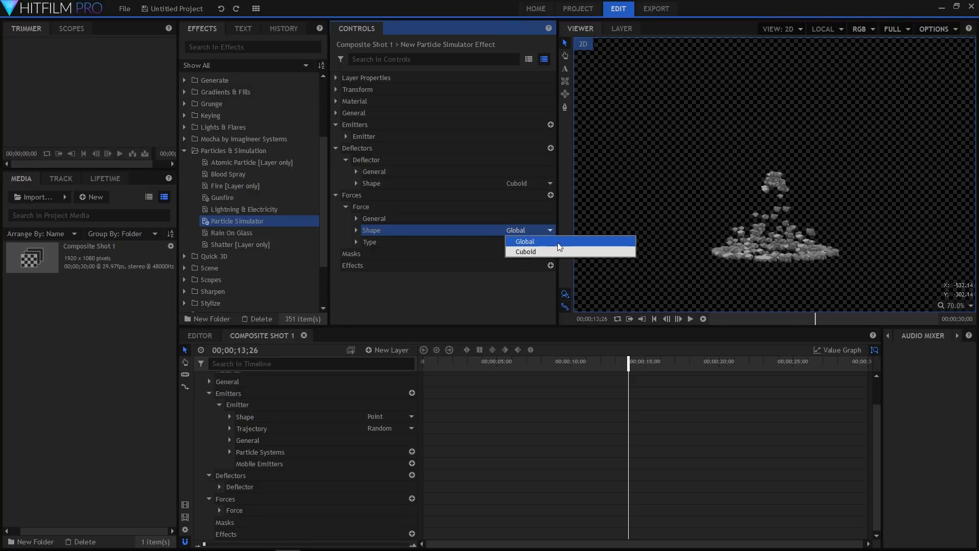
pyautogui.click(527, 252)
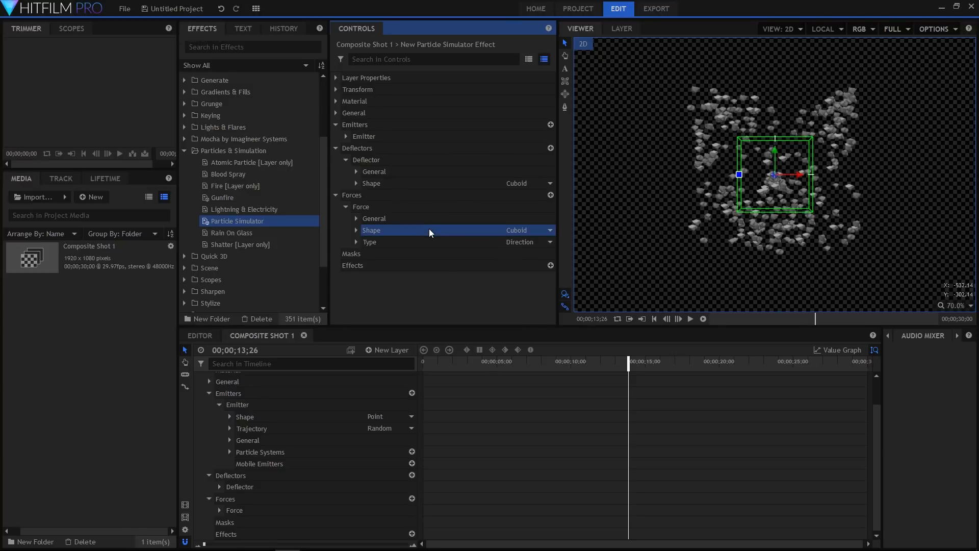
pyautogui.click(542, 233)
pyautogui.click(533, 243)
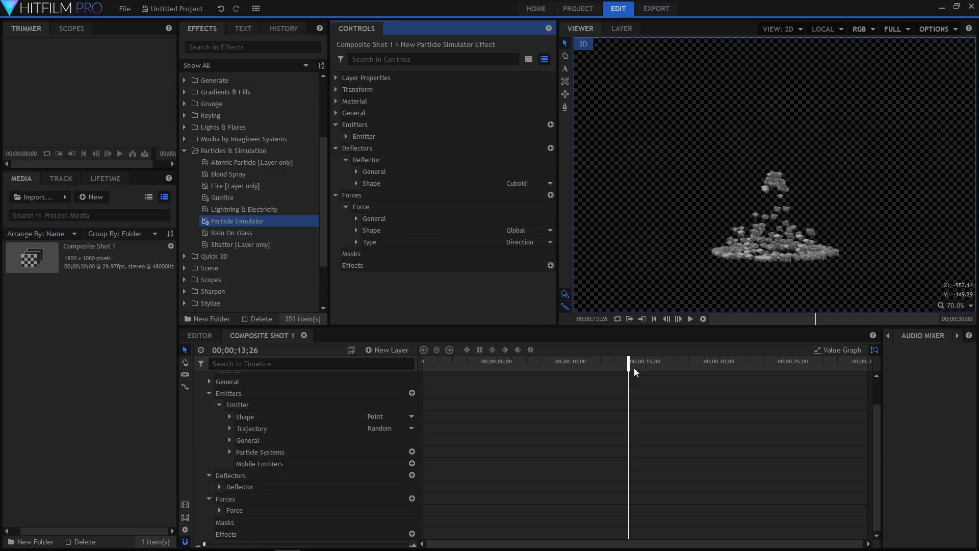
# Try rotating the directional force around its axes, returning the rotations to 0.
pyautogui.click(356, 242)
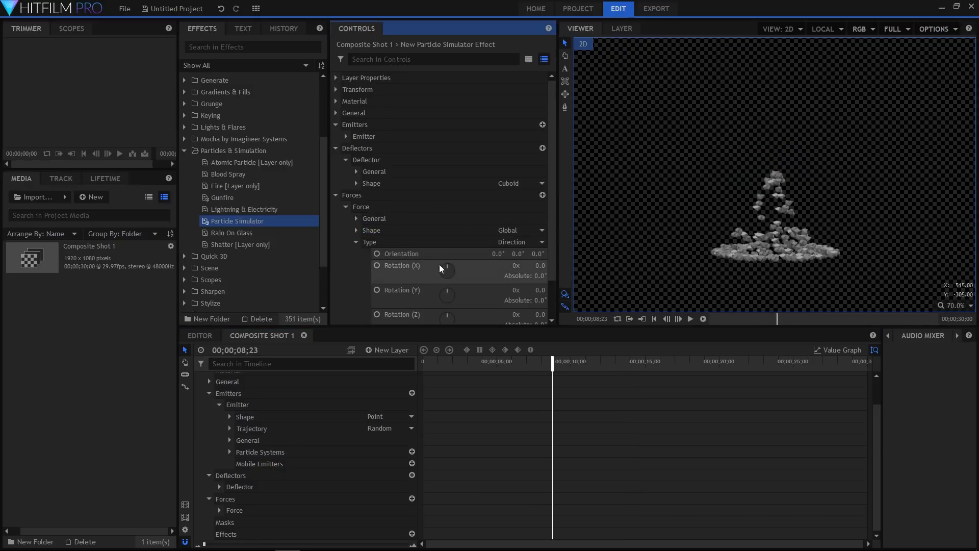
pyautogui.moveTo(455, 267)
pyautogui.mouseDown()
pyautogui.moveTo(458, 281)
pyautogui.moveTo(438, 261)
pyautogui.mouseUp()
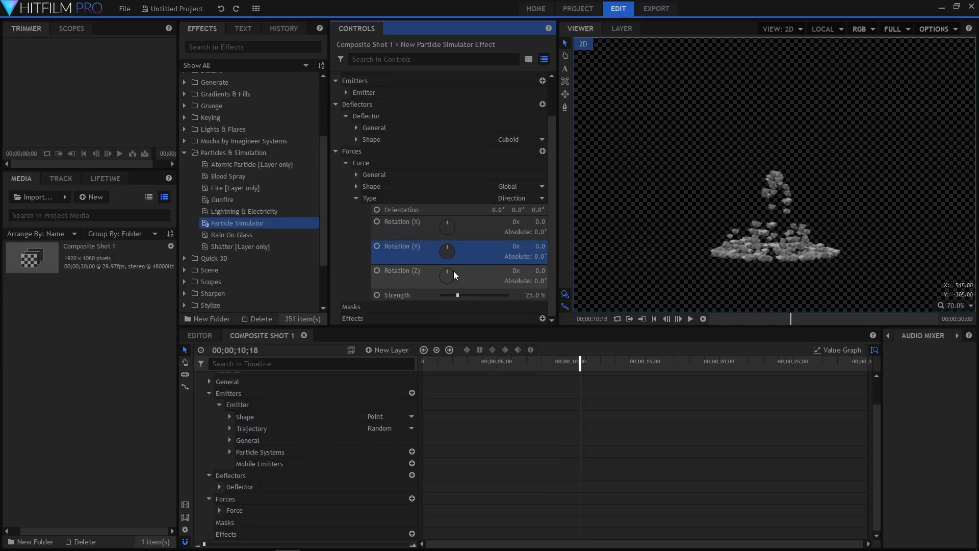
pyautogui.moveTo(454, 271)
pyautogui.mouseDown()
pyautogui.moveTo(460, 278)
pyautogui.moveTo(438, 279)
pyautogui.mouseUp()
# Change the force type to Attraction and preview the simulation from near the start.
pyautogui.click(536, 198)
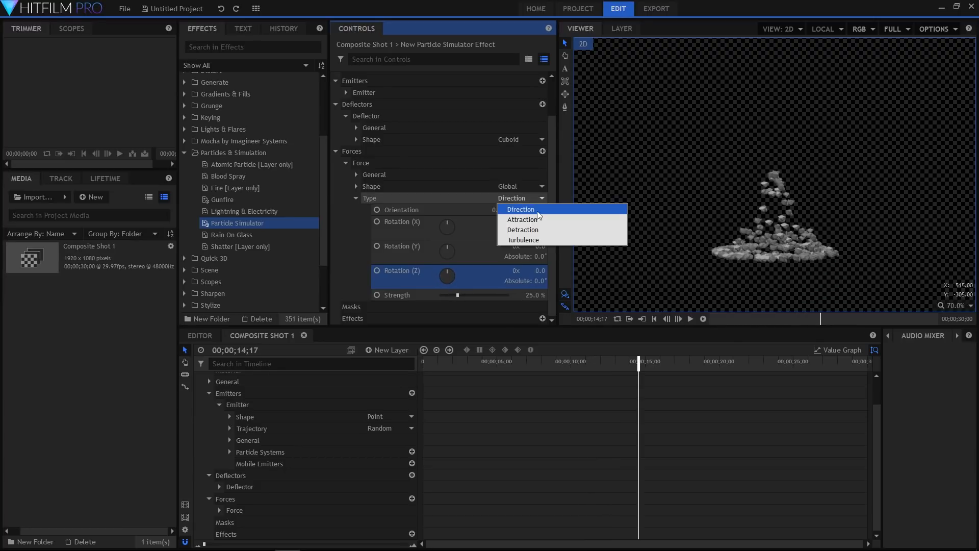
pyautogui.click(526, 221)
pyautogui.click(453, 364)
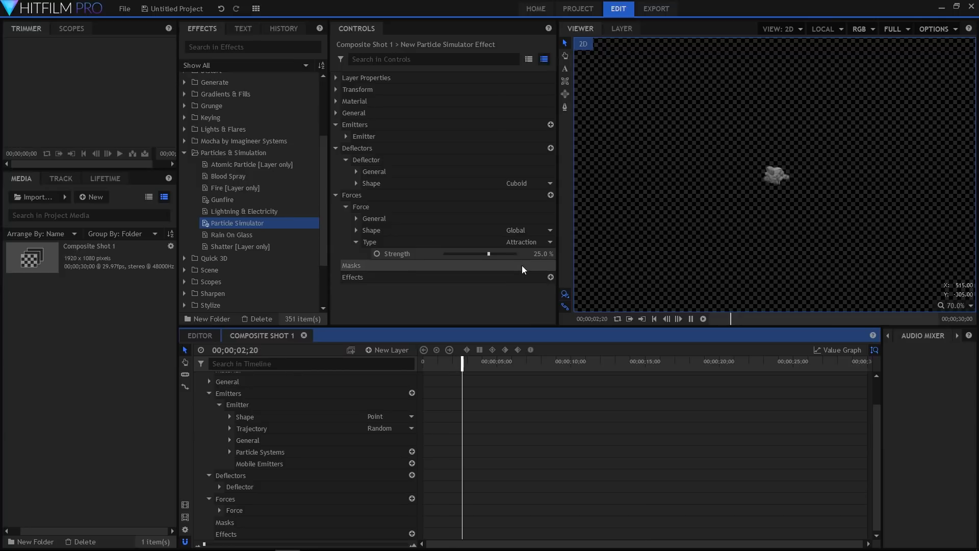
# Change the force type to Detraction and lower its strength slightly while previewing the simulation.
pyautogui.click(530, 242)
pyautogui.click(548, 274)
pyautogui.press('space')
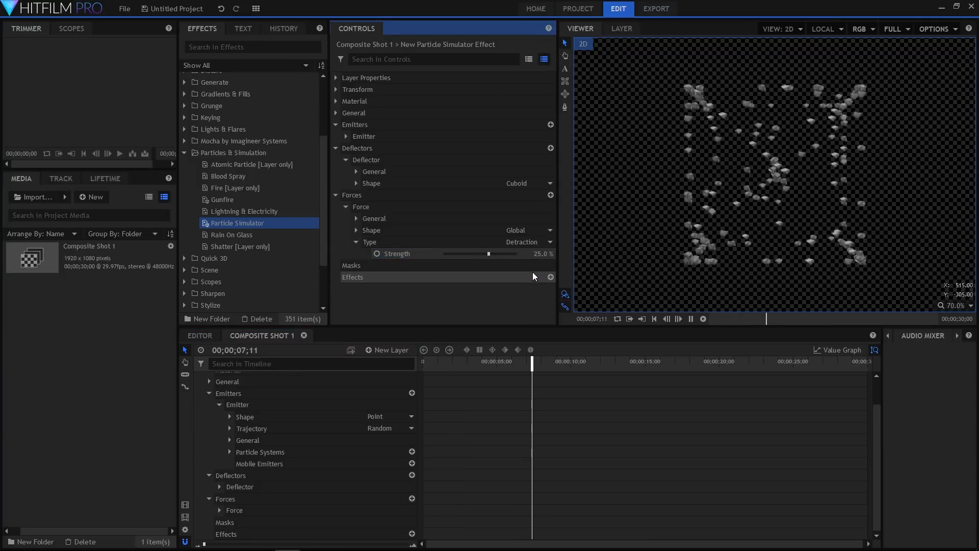
pyautogui.moveTo(489, 253); pyautogui.dragTo(484, 253)
# Set the force type to Turbulence and its shape to Cuboid.
pyautogui.click(537, 244)
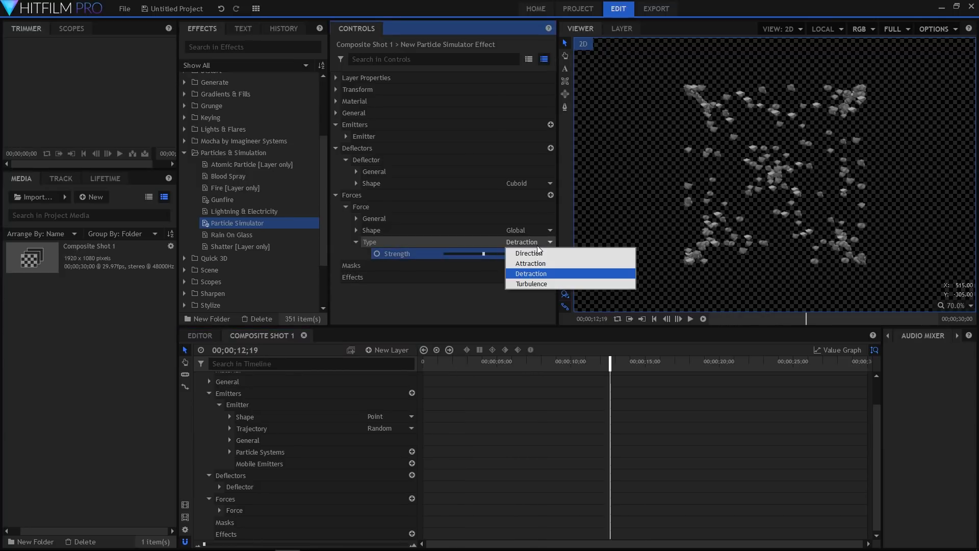
pyautogui.click(550, 283)
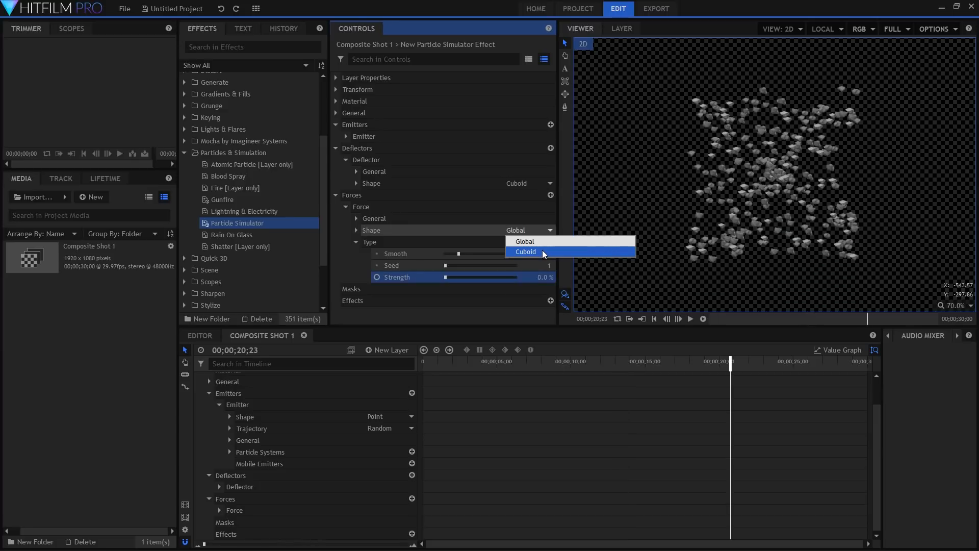
pyautogui.click(543, 251)
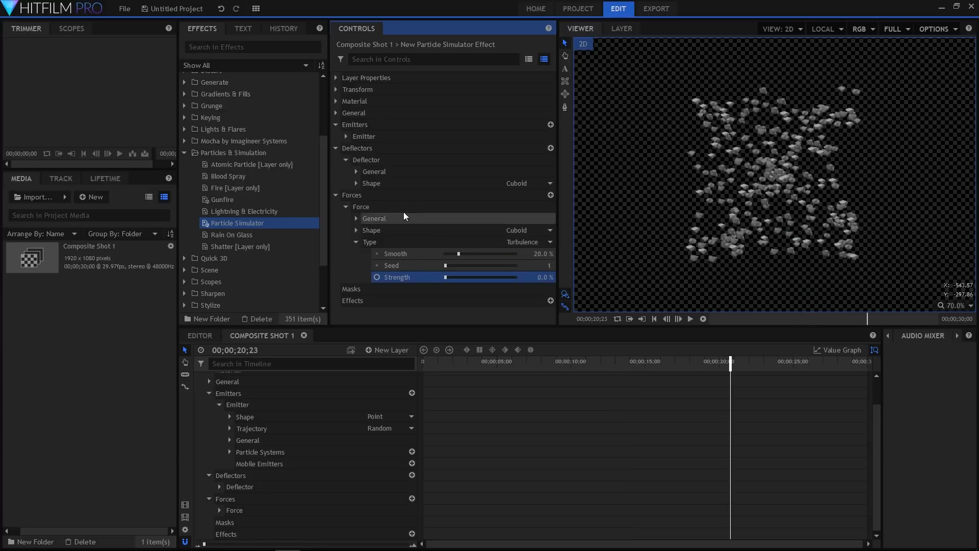
# Move the force's cuboid up and to the left, to about -102.8, 85.7, in the viewer.
pyautogui.click(403, 208)
pyautogui.moveTo(773, 177); pyautogui.dragTo(738, 176)
pyautogui.moveTo(740, 140); pyautogui.dragTo(739, 123)
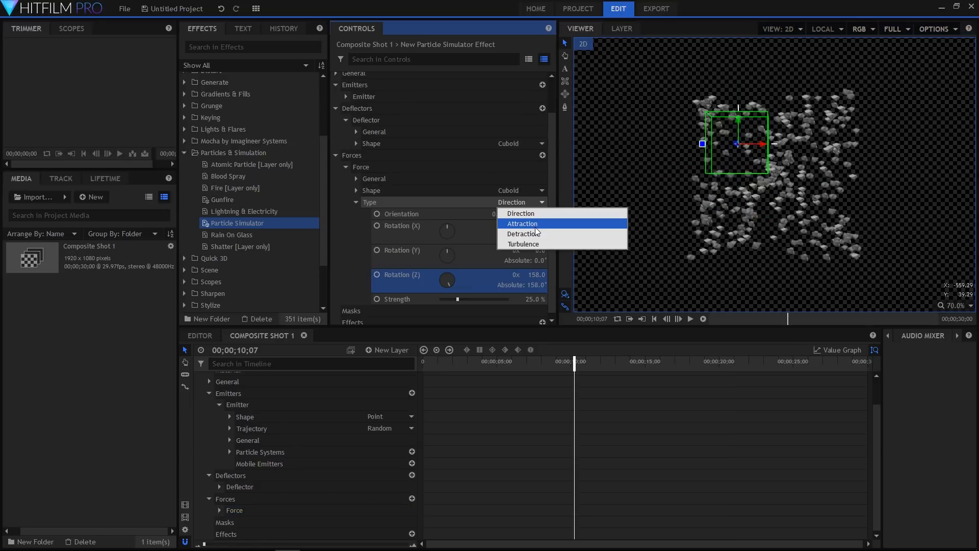
# Set the force type to Attraction with a strength of 100% and play the simulation.
pyautogui.click(536, 227)
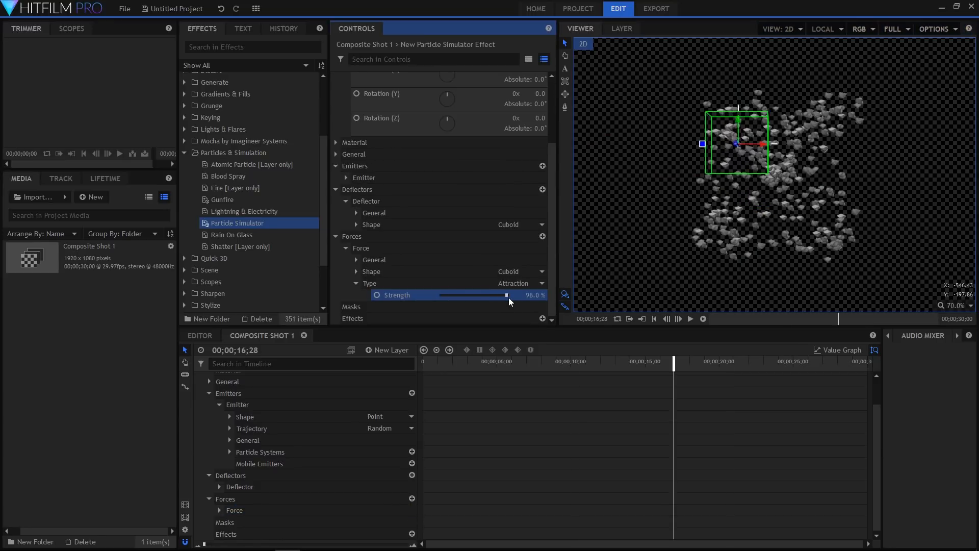
pyautogui.click(509, 298)
pyautogui.press('space')
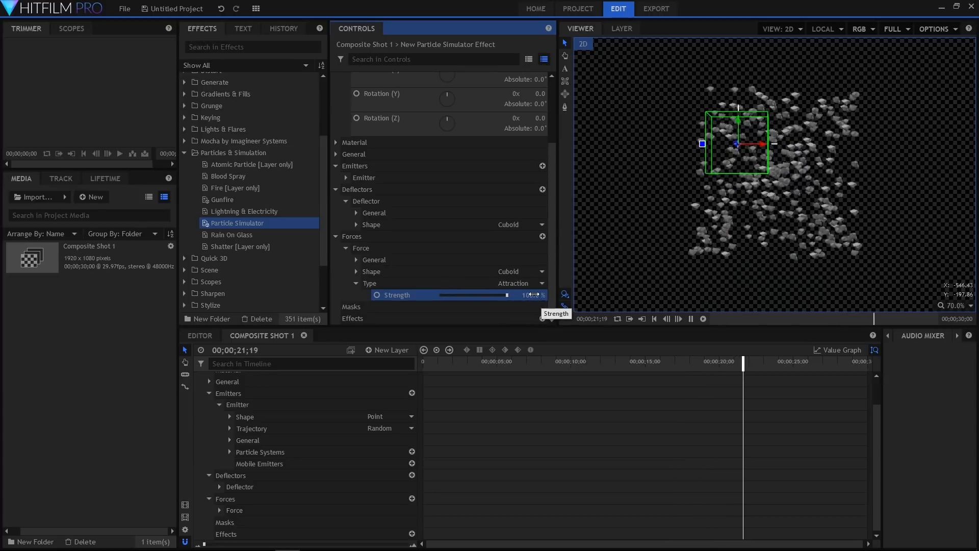
# Set the force type to Detraction and play the simulation from the start.
pyautogui.scroll(3, 471, 190)
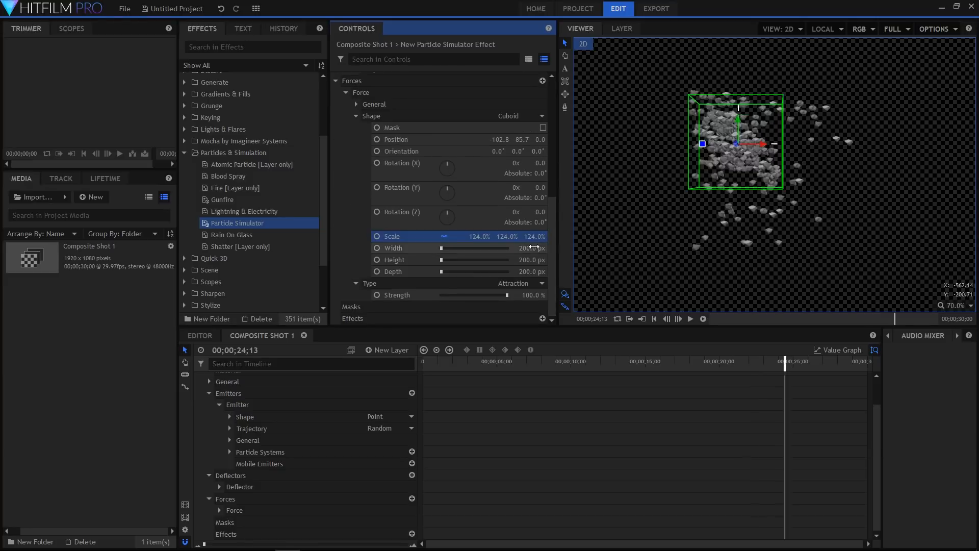
pyautogui.click(538, 284)
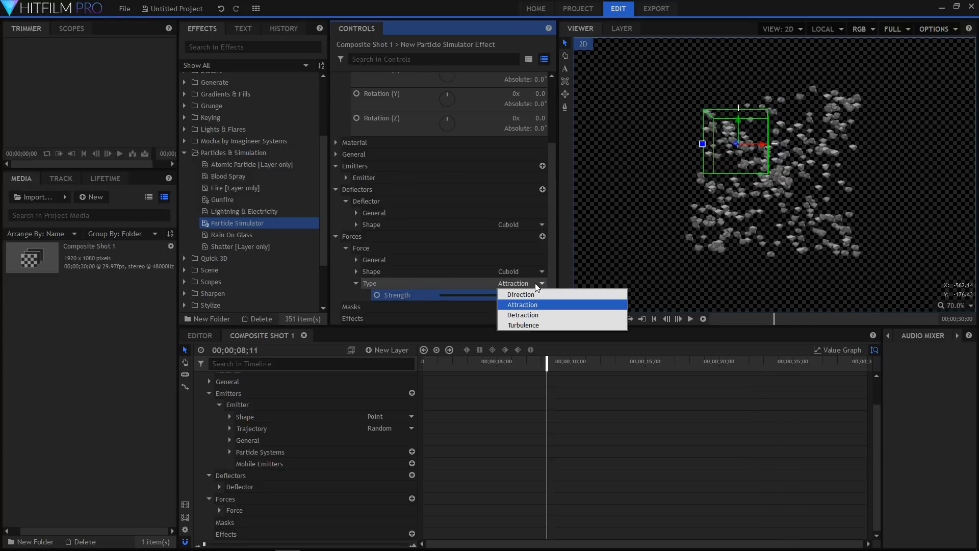
pyautogui.click(533, 314)
pyautogui.click(431, 365)
pyautogui.press('space')
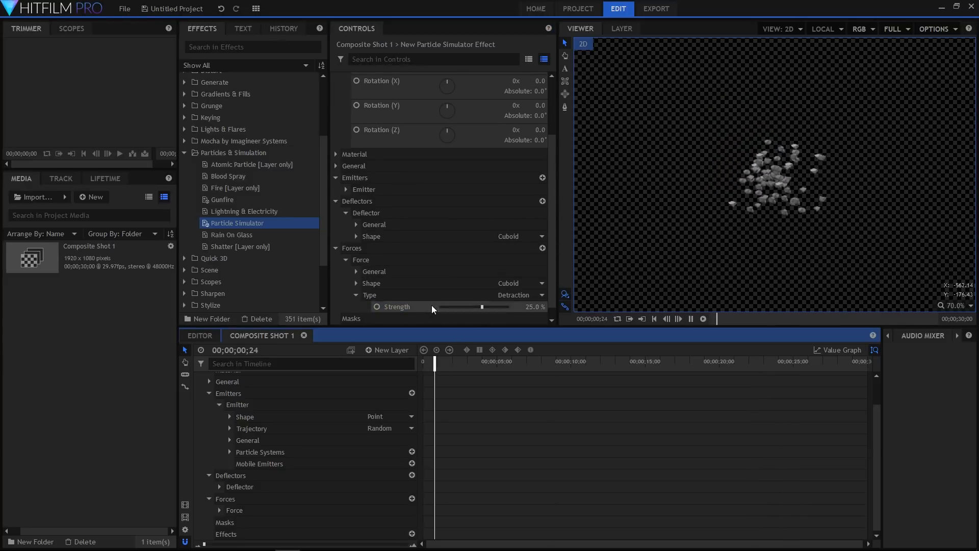
# Change the force type to Turbulence and preview the simulation from the start with the force selected.
pyautogui.click(393, 262)
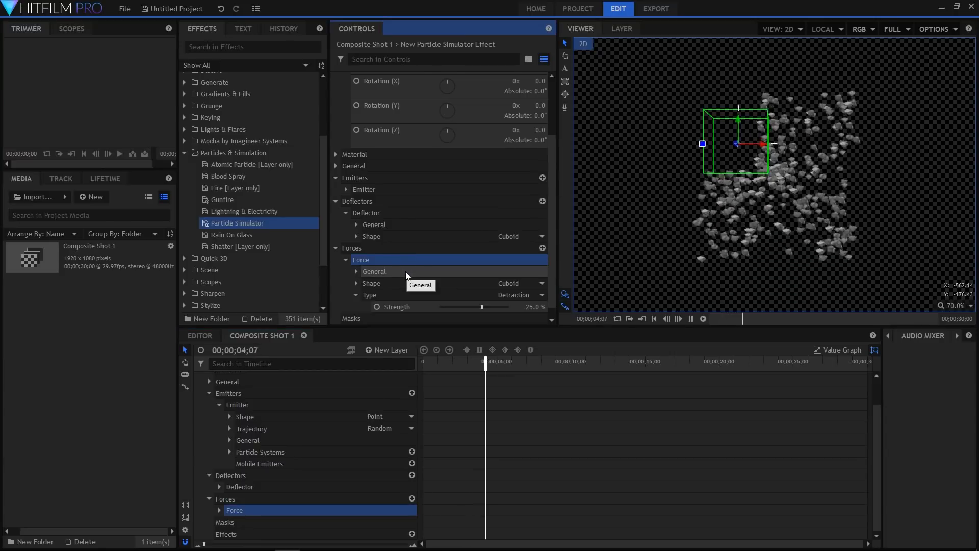
pyautogui.click(542, 295)
pyautogui.click(531, 337)
pyautogui.click(434, 361)
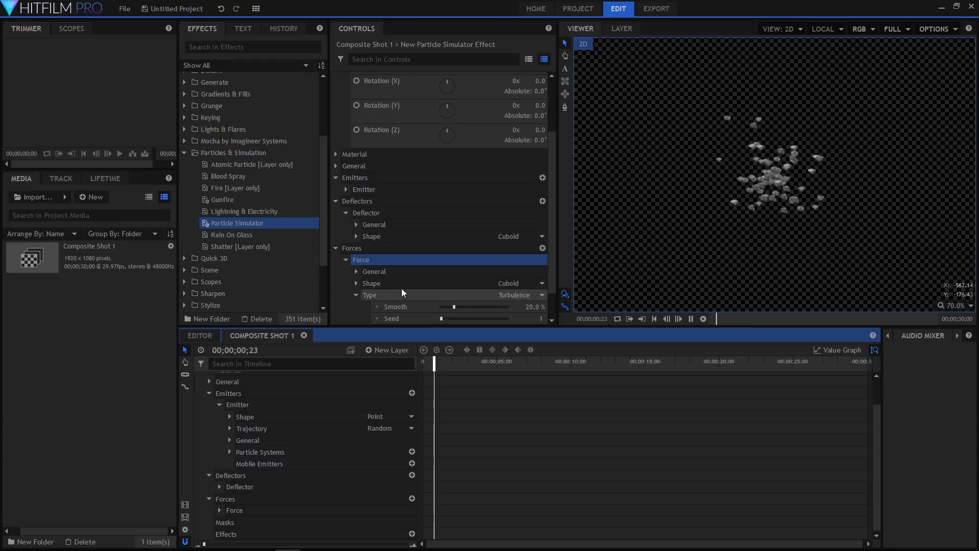
pyautogui.click(381, 256)
pyautogui.press('space')
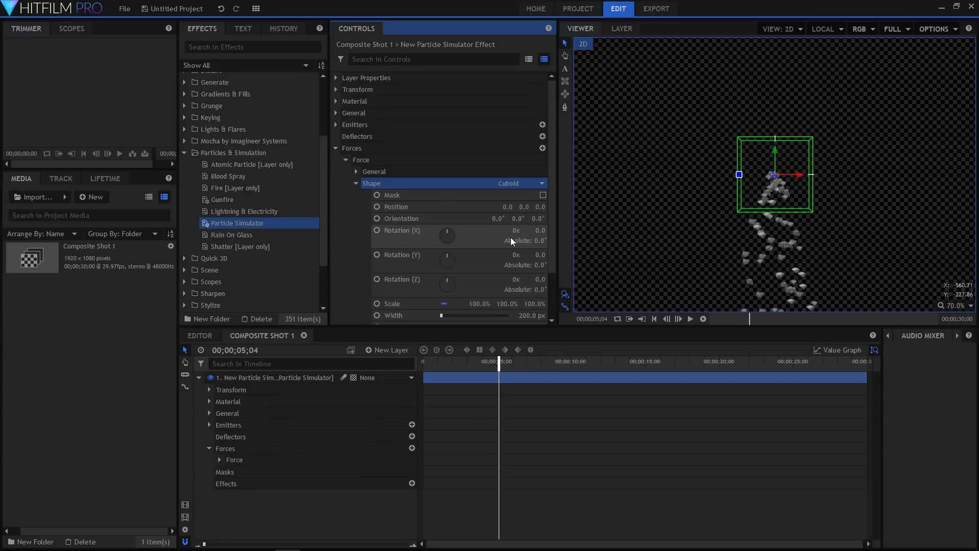
# Move the directional force's cuboid to the left of the emitter and enlarge its scale in height and depth.
pyautogui.scroll(-2, 510, 238)
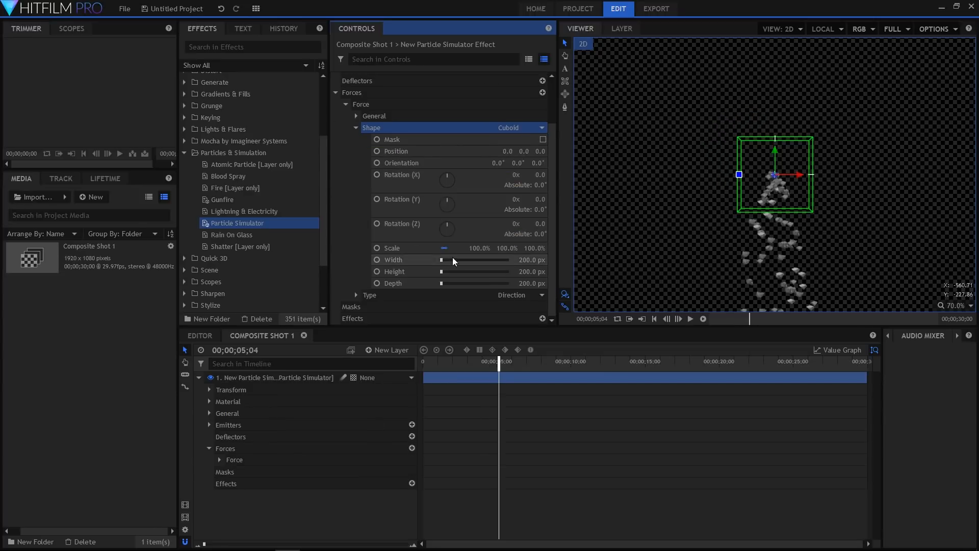
pyautogui.moveTo(503, 151); pyautogui.dragTo(426, 151)
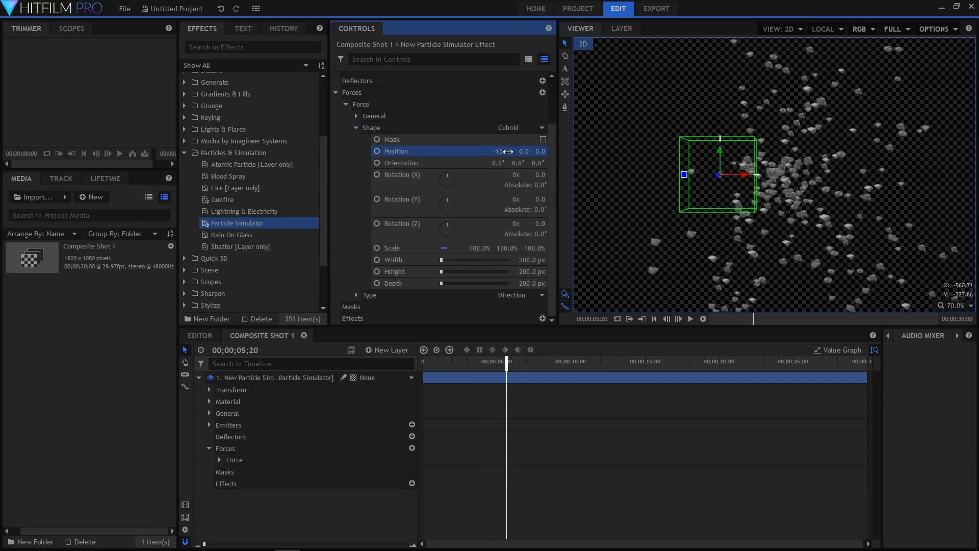
pyautogui.moveTo(535, 248); pyautogui.dragTo(599, 248)
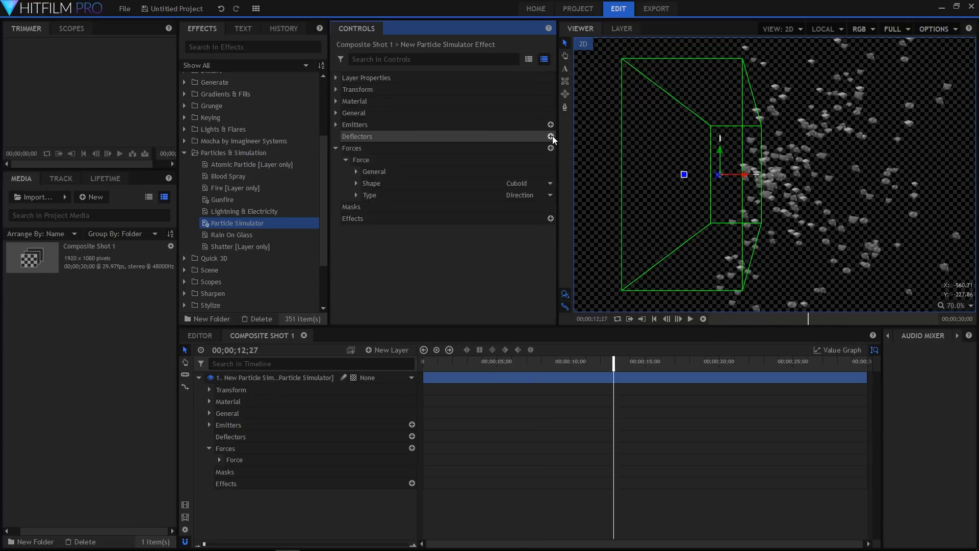
# Add a cuboid deflector and move it to the right of the emitter, to an X position of about 188.
pyautogui.click(551, 136)
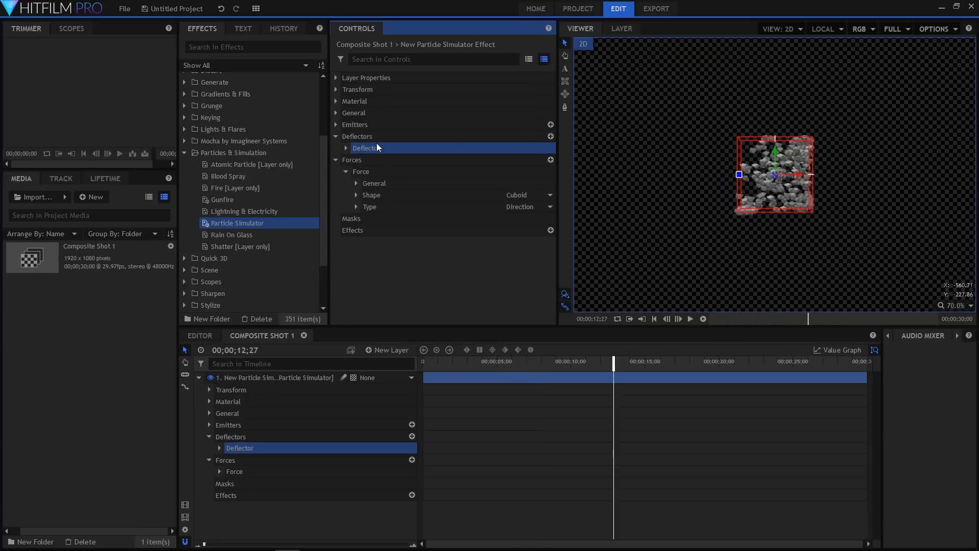
pyautogui.click(347, 148)
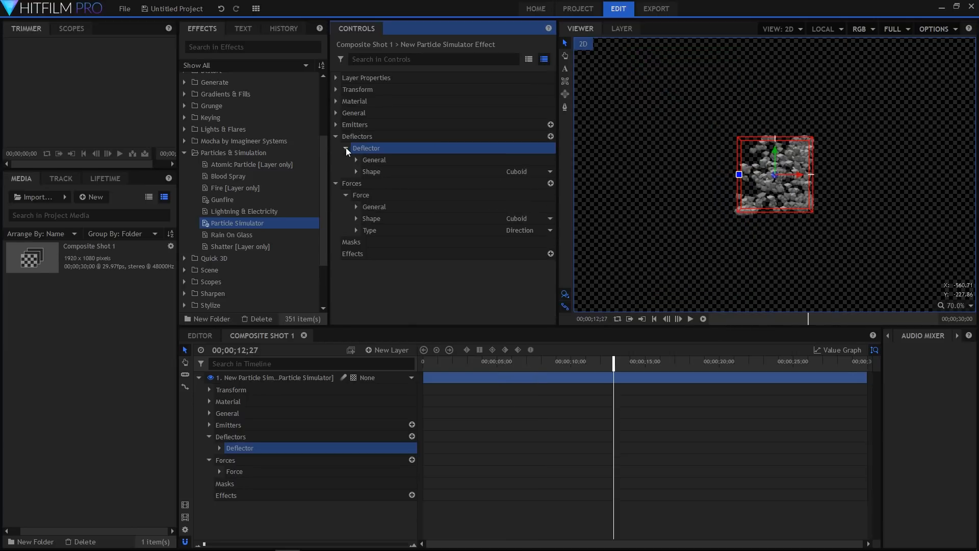
pyautogui.click(356, 172)
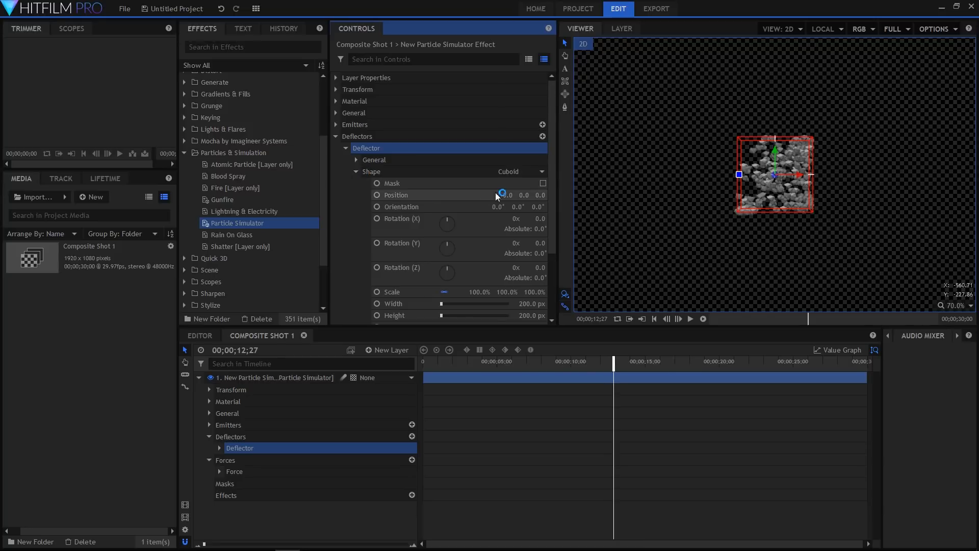
pyautogui.moveTo(774, 174); pyautogui.dragTo(844, 174)
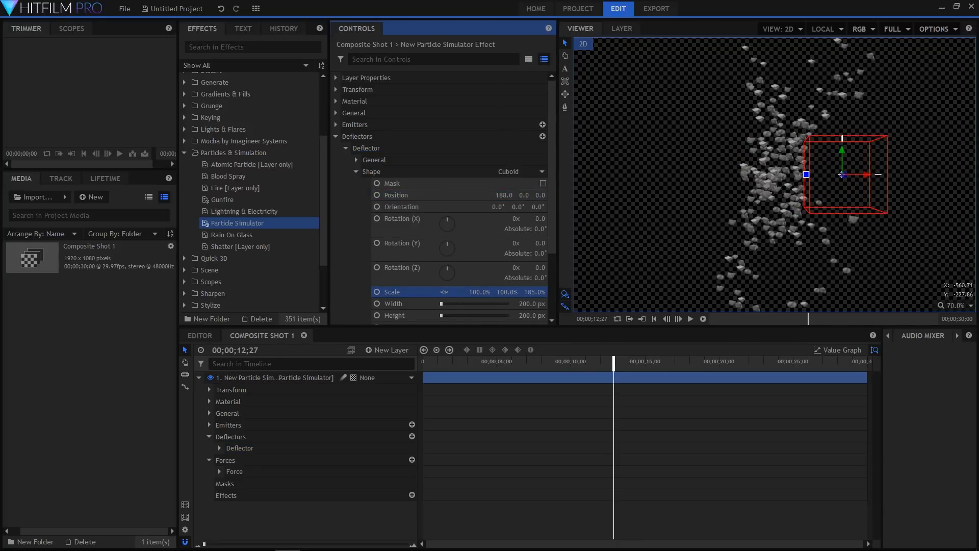
# Scale the deflector to 395% in height and 584% in depth, and play the simulation from the start.
pyautogui.moveTo(535, 292); pyautogui.dragTo(560, 291)
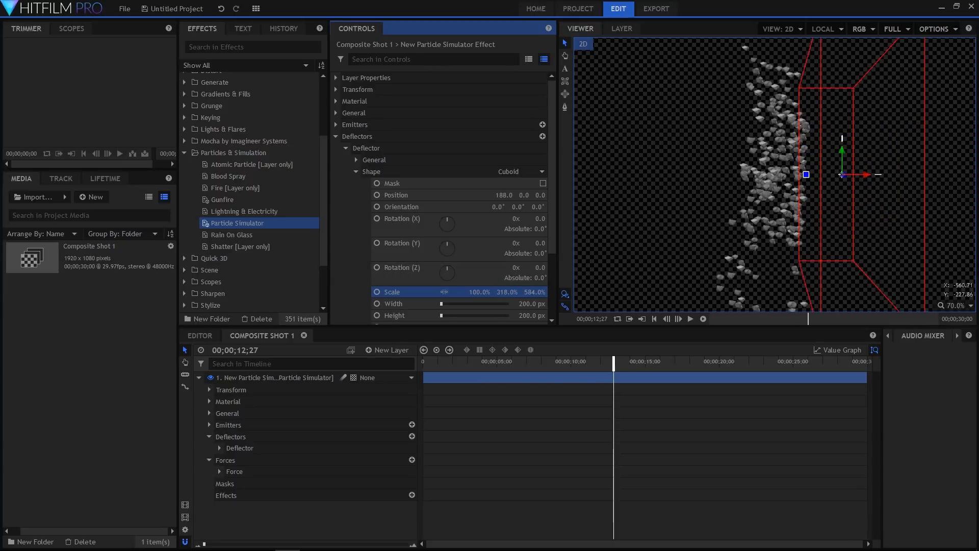
pyautogui.moveTo(447, 369); pyautogui.dragTo(422, 370)
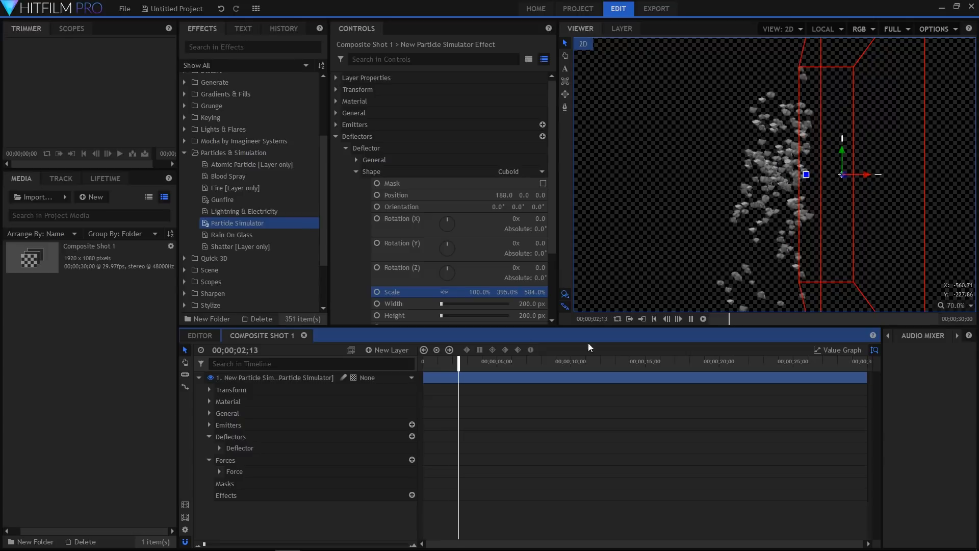
# Shift the deflector left toward the particles in small moves, to X positions of 179.4, 158.0 and beyond, while the simulation plays.
pyautogui.moveTo(864, 176); pyautogui.dragTo(862, 177)
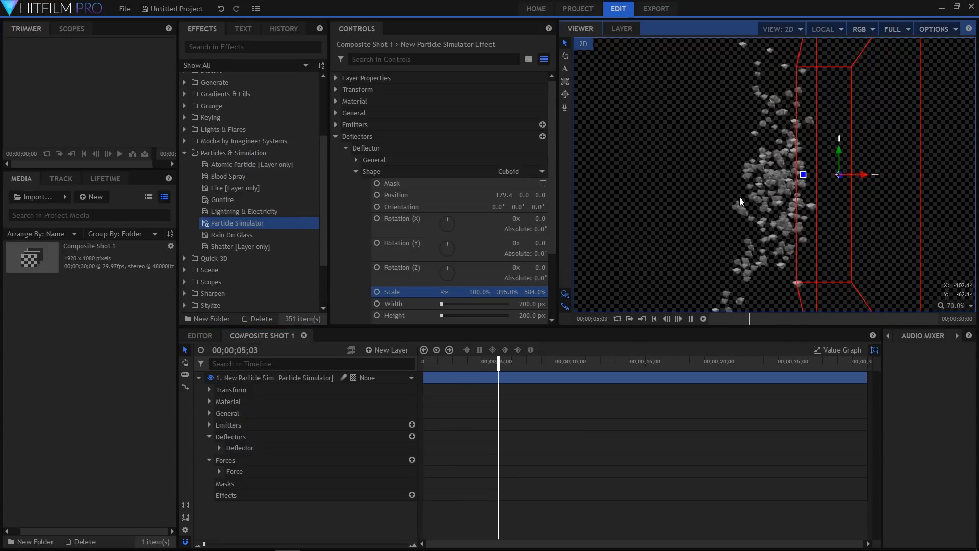
pyautogui.moveTo(862, 178); pyautogui.dragTo(855, 179)
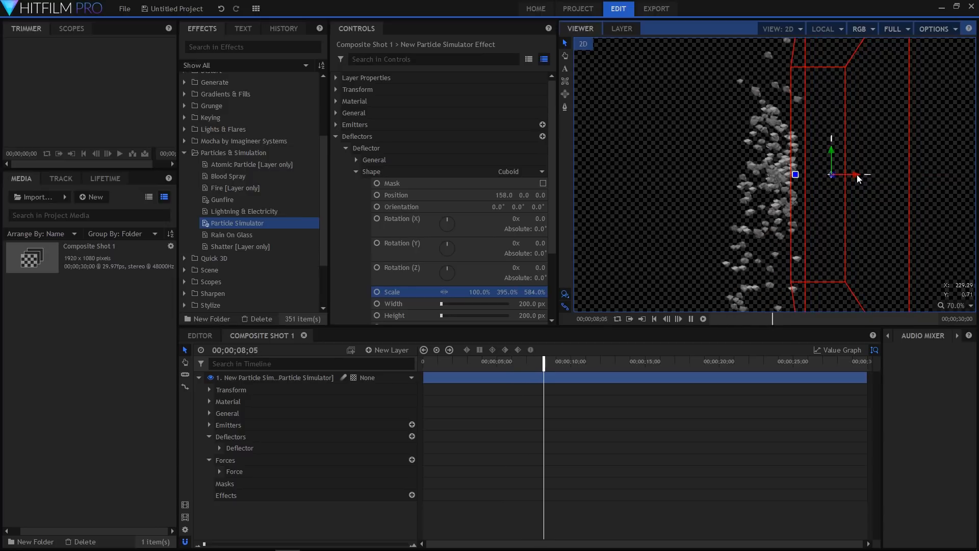
pyautogui.moveTo(857, 174); pyautogui.dragTo(846, 174)
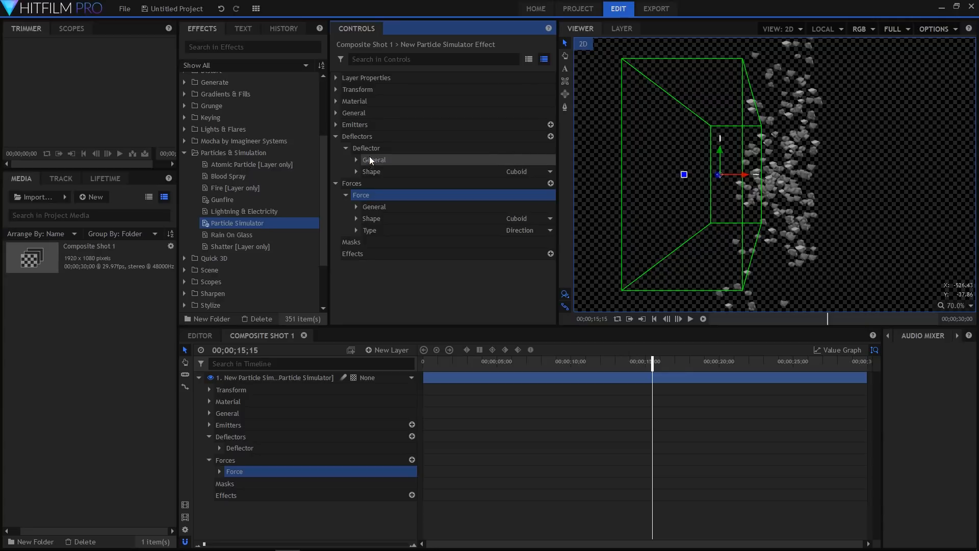
# Select the Deflectors and Forces groups together and play the simulation with both cuboid outlines shown.
pyautogui.click(374, 150)
pyautogui.click(378, 139)
pyautogui.keyDown('ctrl'); pyautogui.click(374, 182); pyautogui.keyUp('ctrl')
pyautogui.press('space')
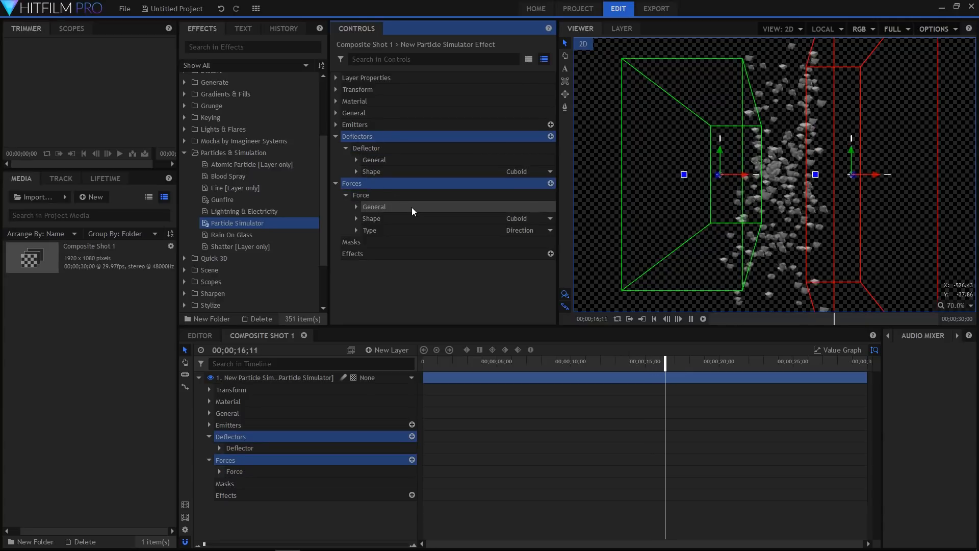